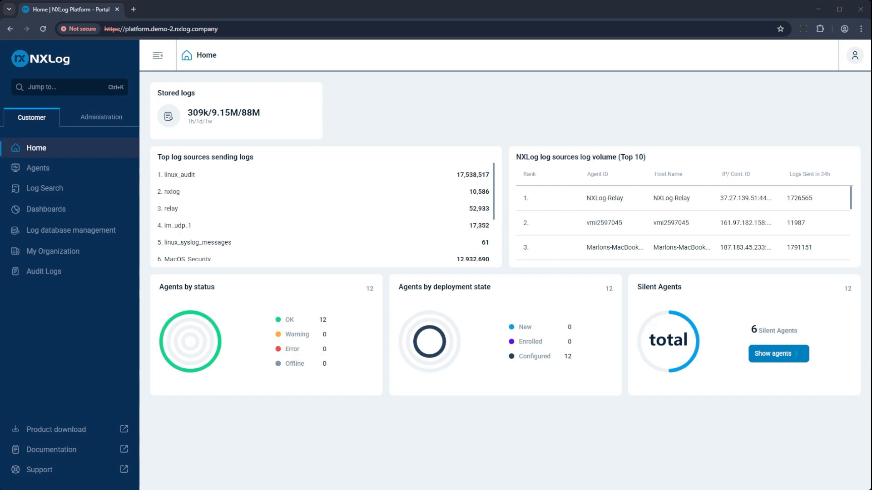
# Open the organization's user list and review the accounts with their roles, including the currently signed-in account
pyautogui.click(282, 429)
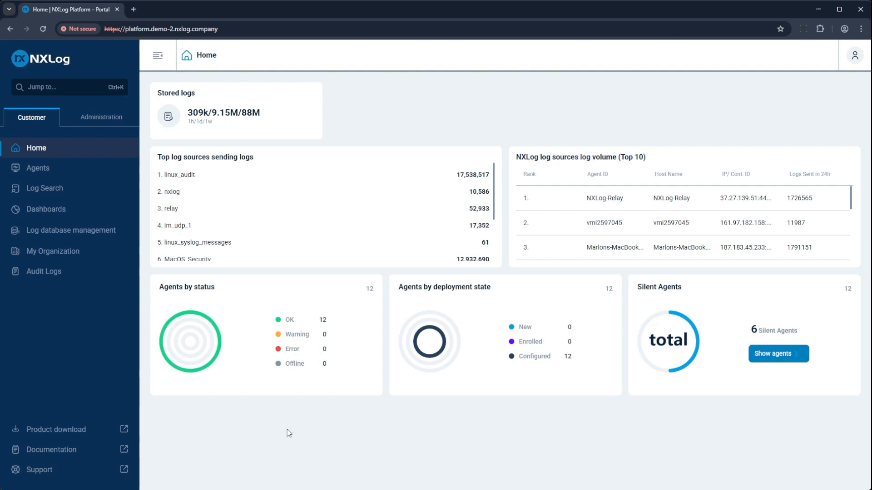
pyautogui.click(64, 253)
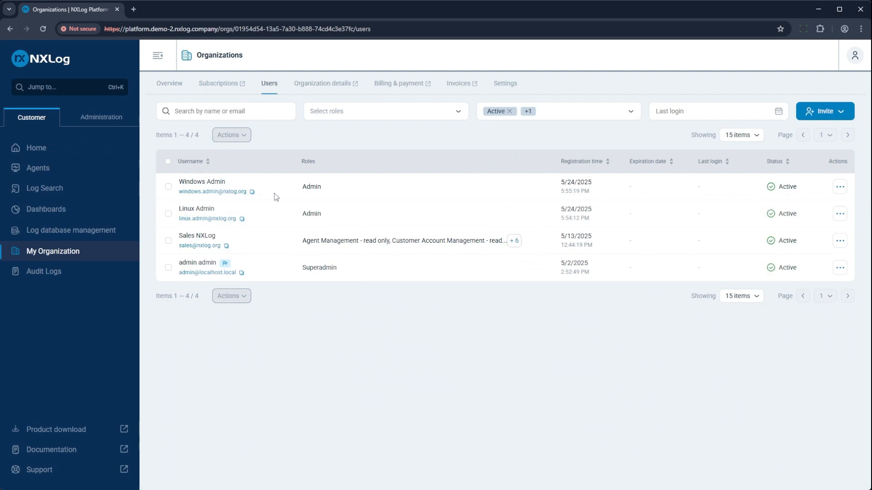
pyautogui.moveTo(276, 196); pyautogui.dragTo(177, 184)
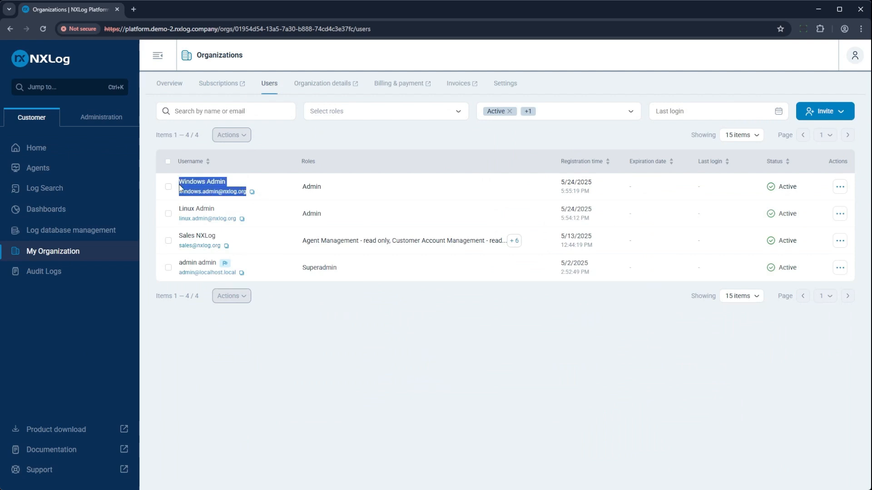
pyautogui.moveTo(268, 218); pyautogui.dragTo(147, 223)
pyautogui.moveTo(266, 224); pyautogui.dragTo(178, 208)
pyautogui.moveTo(245, 251); pyautogui.dragTo(177, 235)
pyautogui.click(300, 352)
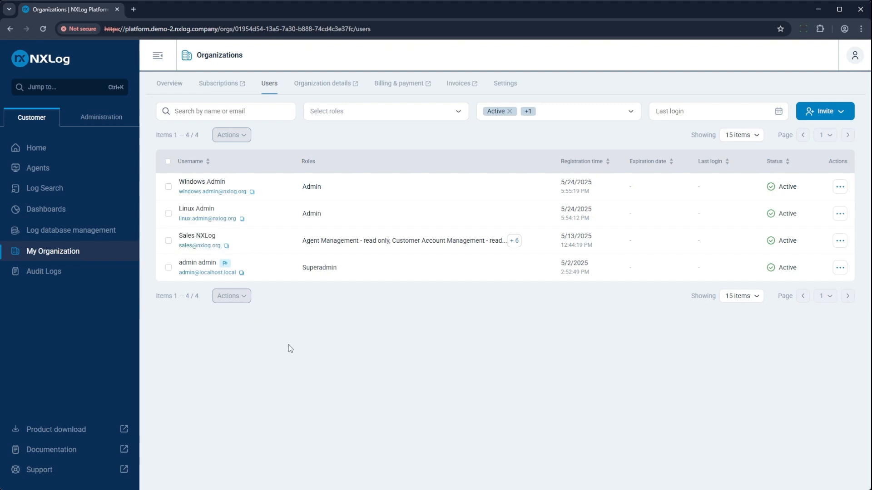
pyautogui.click(855, 56)
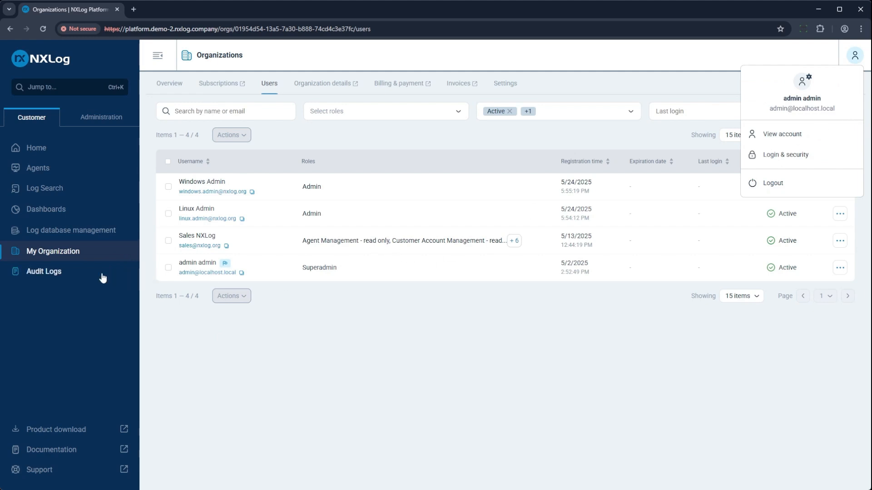
# View the log search page, then examine the log types and their retention settings in Log database management
pyautogui.click(54, 189)
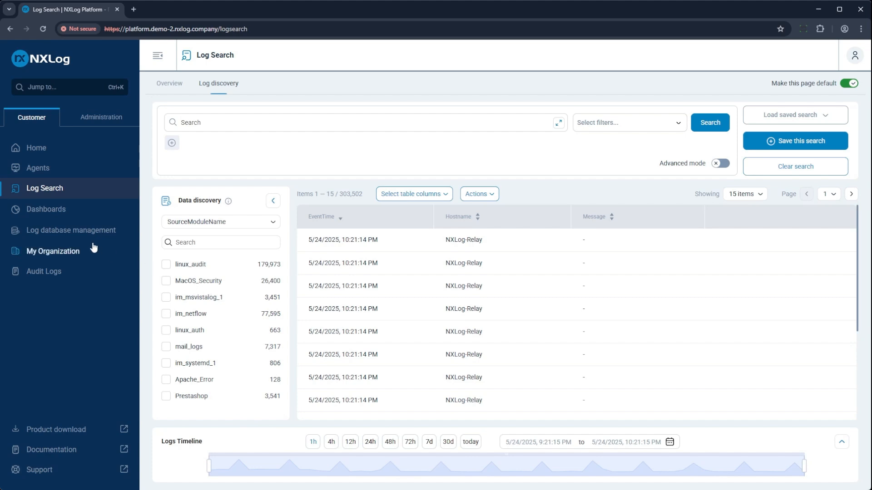
pyautogui.click(80, 235)
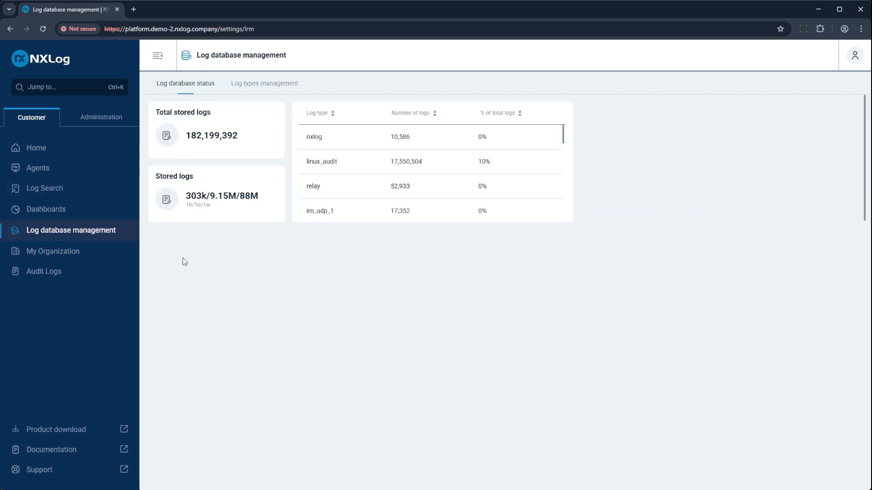
pyautogui.click(261, 87)
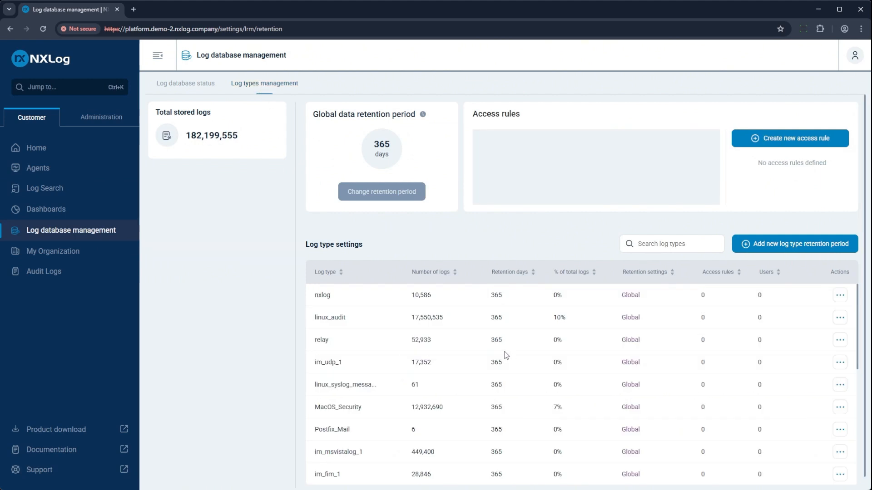
pyautogui.scroll(-8, 397, 354)
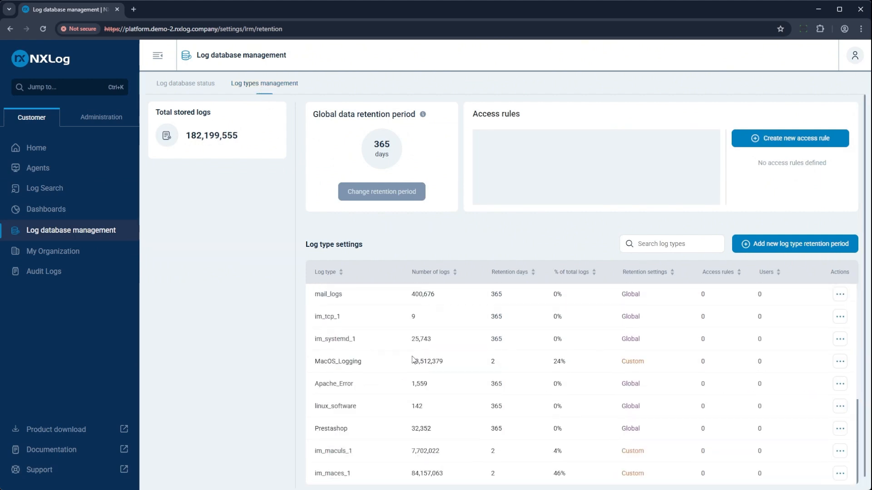
pyautogui.scroll(8, 411, 359)
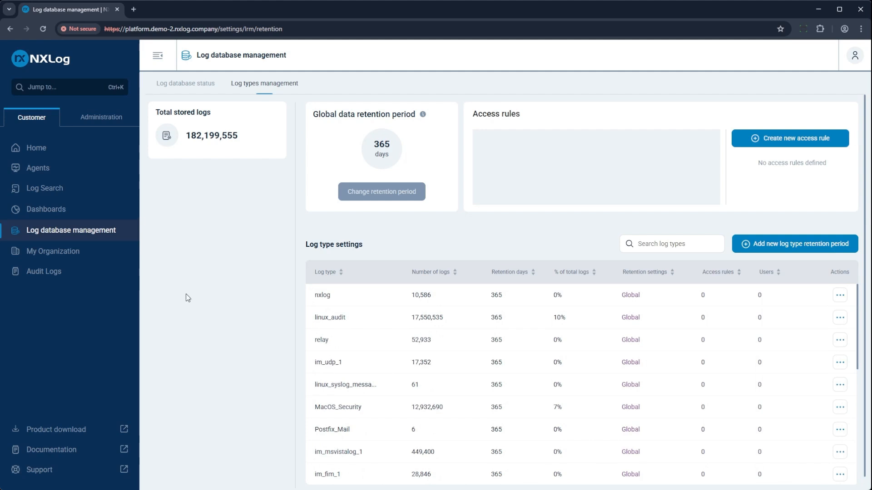
# Start a new access rule named "Windows admin rule" with a historical data access limit of 365 days
pyautogui.click(794, 144)
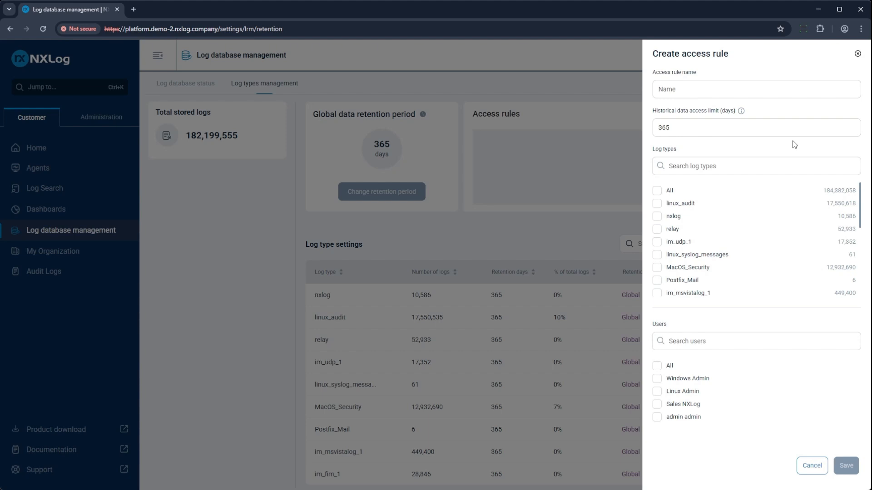
pyautogui.click(720, 86)
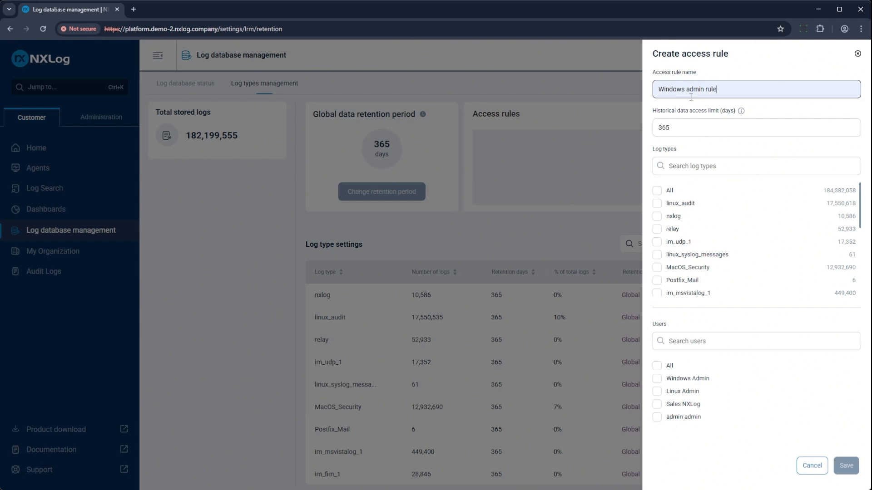
pyautogui.moveTo(684, 128); pyautogui.dragTo(667, 127)
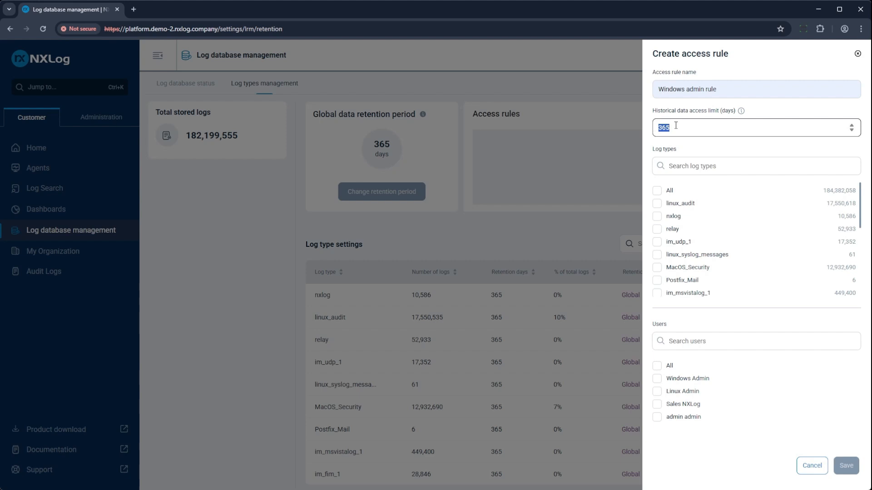
pyautogui.click(683, 153)
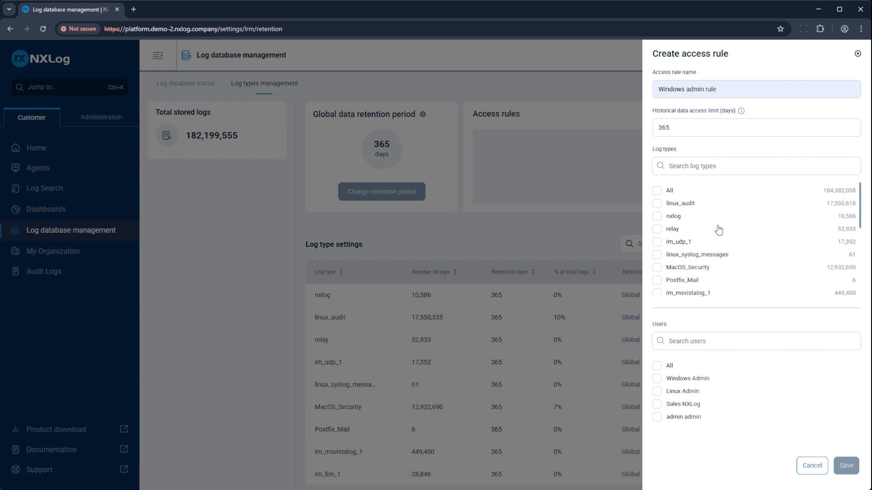
# Include log types im_msvistalog_1, im_msvistalog_2 and im_fim_1 in the rule, assign it to the Windows Admin user and save it
pyautogui.scroll(-3, 715, 234)
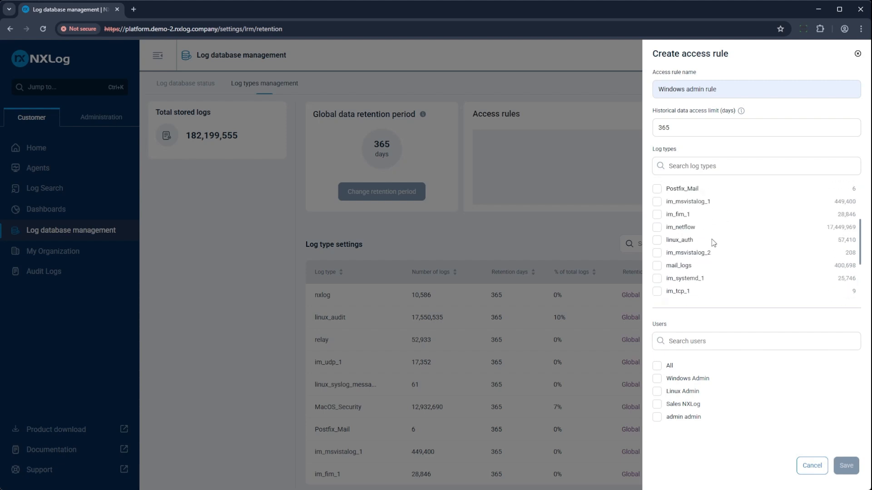
pyautogui.click(657, 201)
pyautogui.click(657, 255)
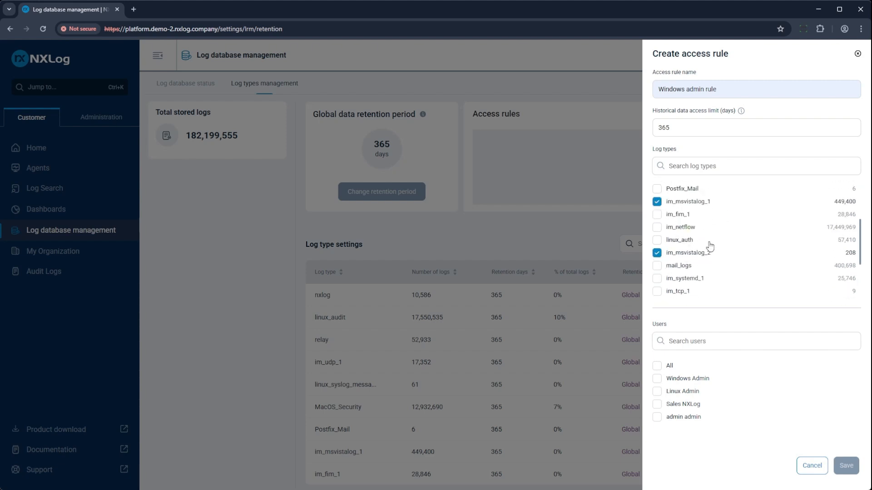
pyautogui.click(657, 215)
pyautogui.click(657, 379)
pyautogui.click(854, 467)
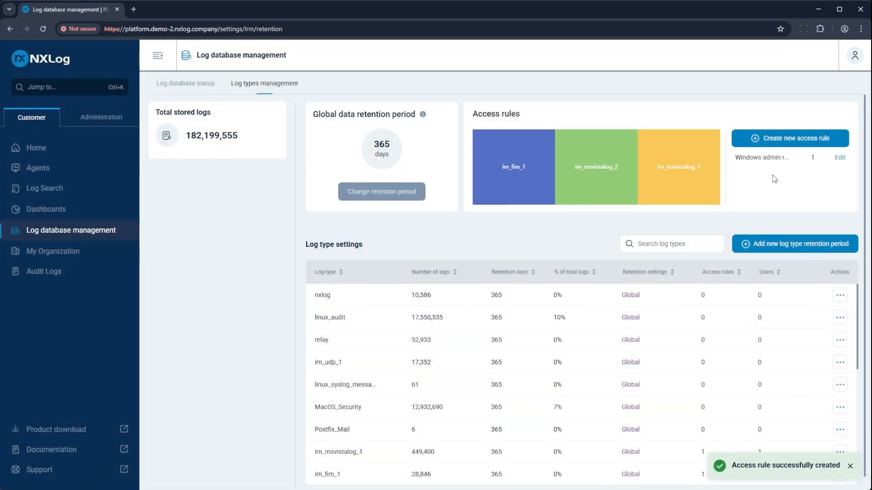
# Start another access rule for stored logs and name it "Linux Admin Rule"
pyautogui.click(783, 138)
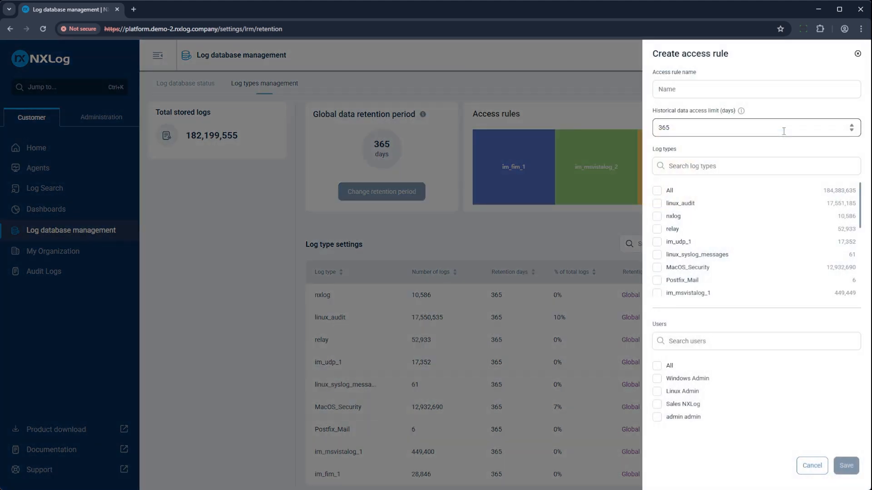
pyautogui.click(726, 89)
pyautogui.write('Linux Admin Rule')
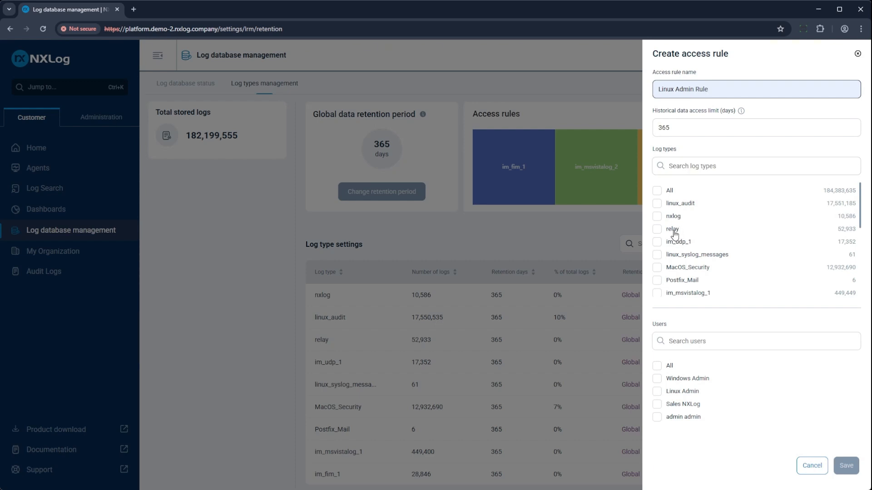
# Include linux_audit, linux_syslog_messages, linux_auth, im_systemd_1 and linux_software in the rule, assign it to the Linux Admin user and save it
pyautogui.scroll(-5, 675, 234)
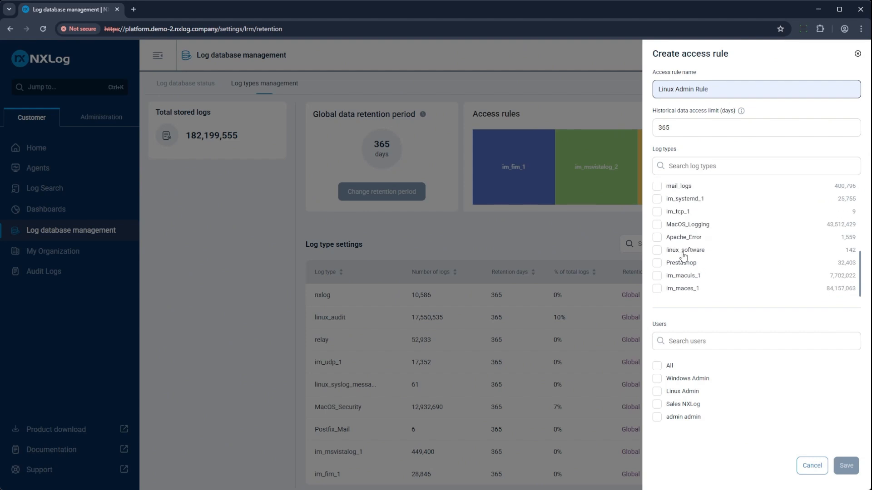
pyautogui.scroll(5, 681, 251)
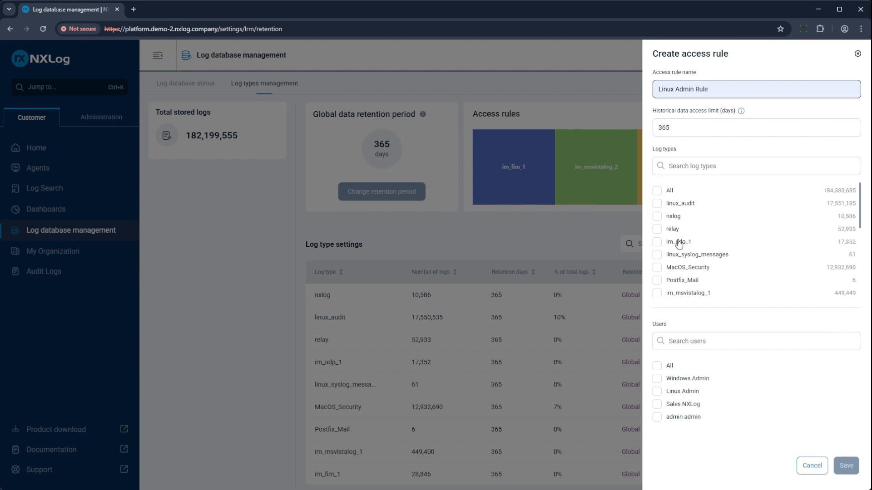
pyautogui.click(662, 204)
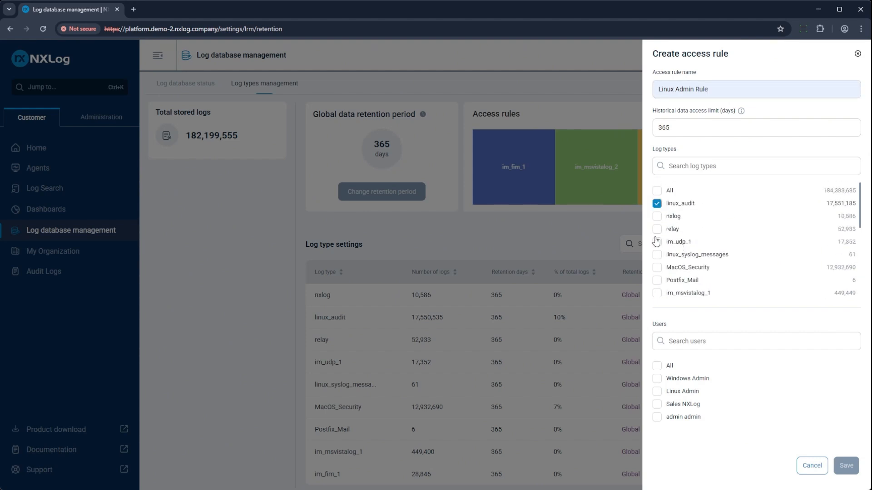
pyautogui.click(658, 256)
pyautogui.scroll(-2, 659, 255)
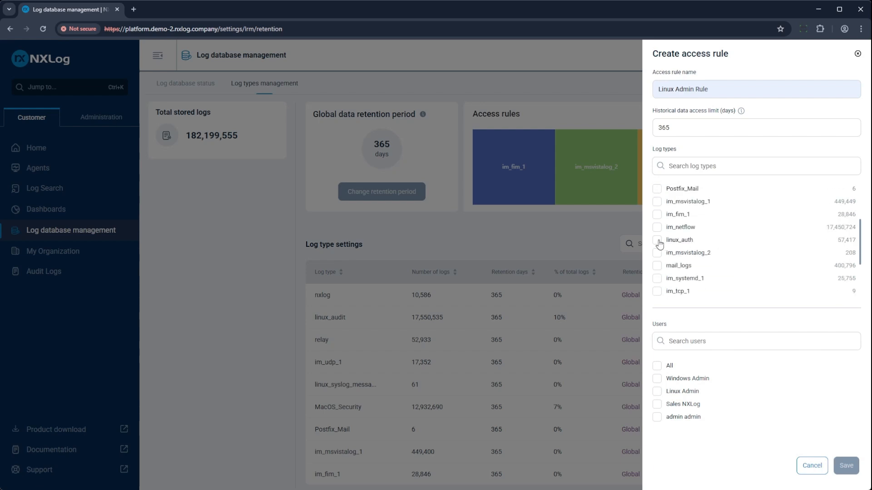
pyautogui.click(658, 243)
pyautogui.scroll(-1, 700, 243)
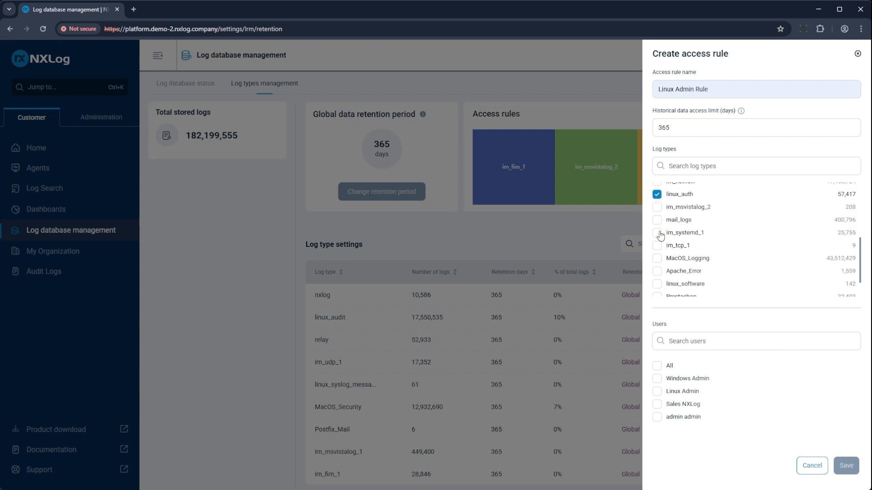
pyautogui.click(672, 233)
pyautogui.scroll(-1, 672, 245)
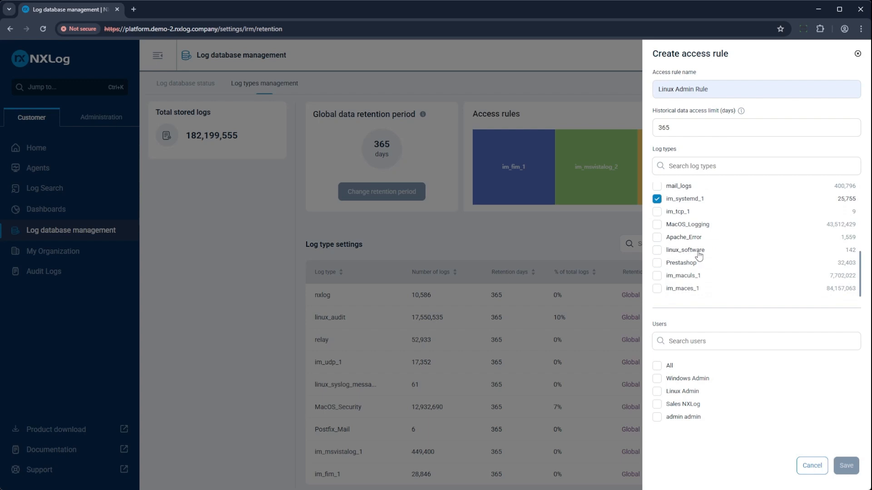
pyautogui.click(657, 253)
pyautogui.click(657, 393)
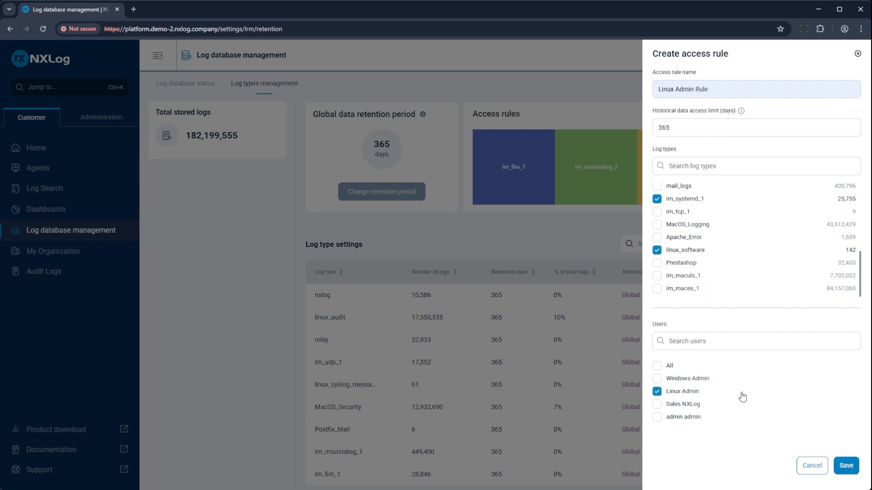
pyautogui.click(849, 467)
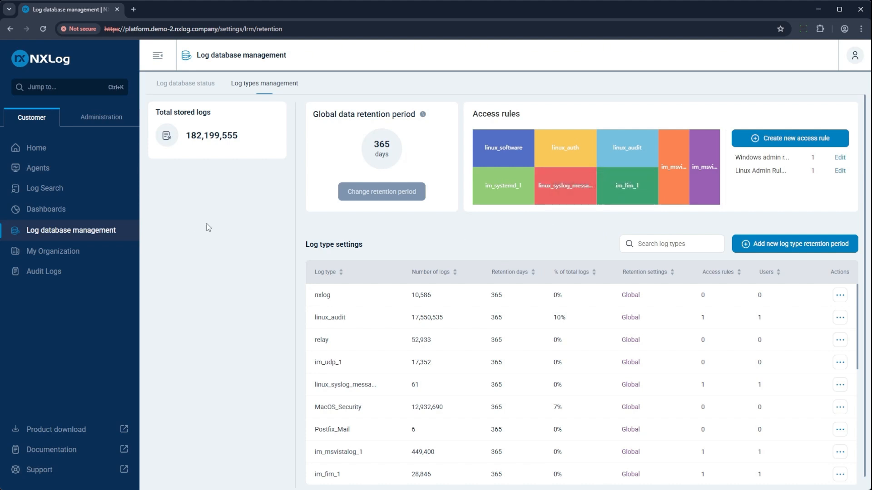
# Log out of the current account and sign in with the Windows administrator's e-mail and account password
pyautogui.click(855, 57)
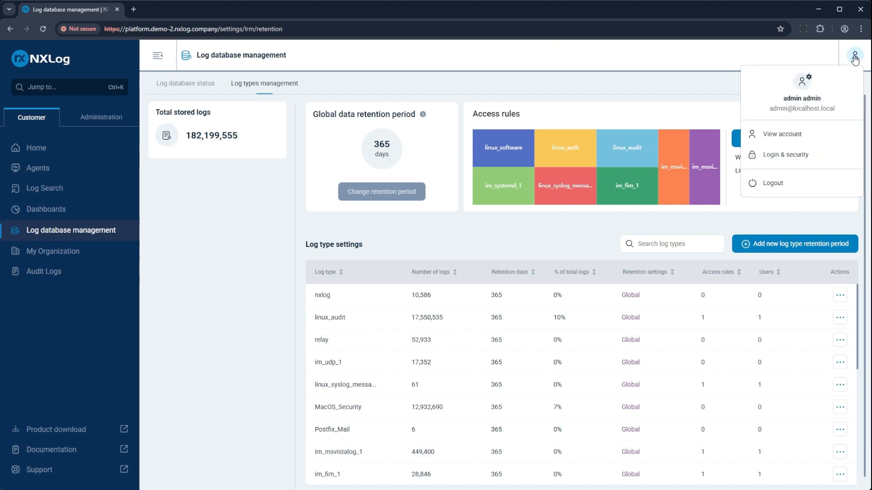
pyautogui.click(771, 183)
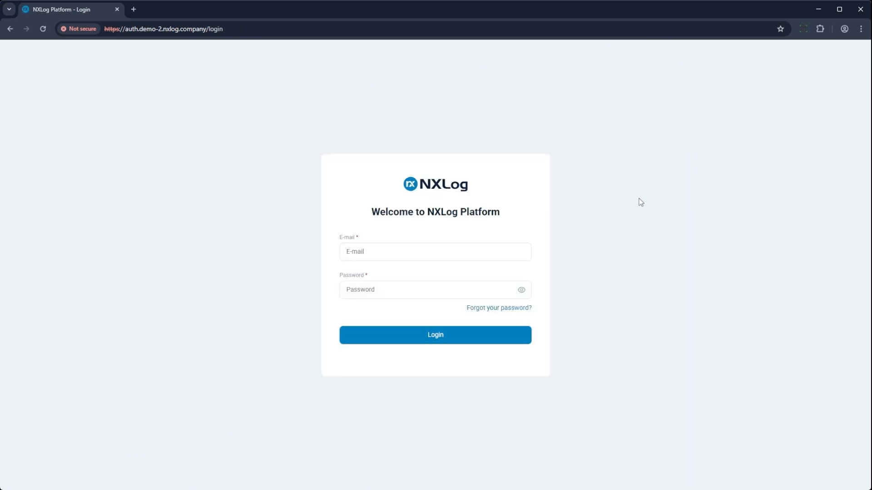
pyautogui.click(384, 233)
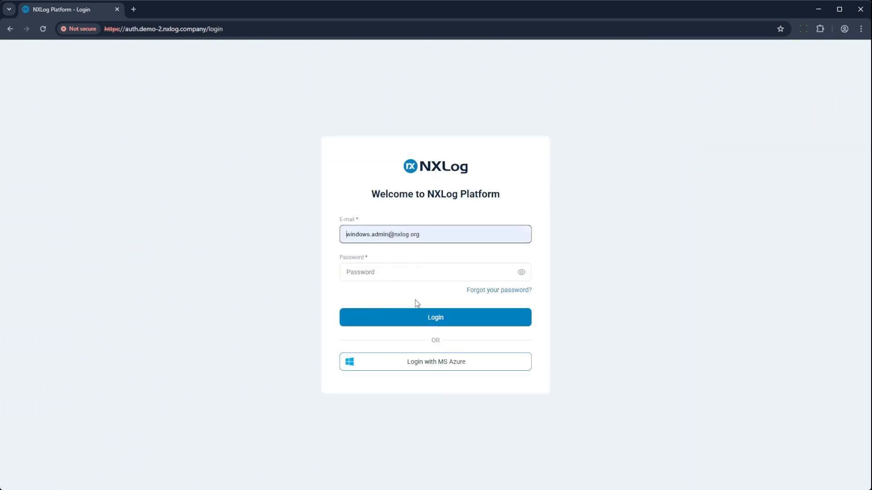
pyautogui.click(412, 283)
pyautogui.click(384, 272)
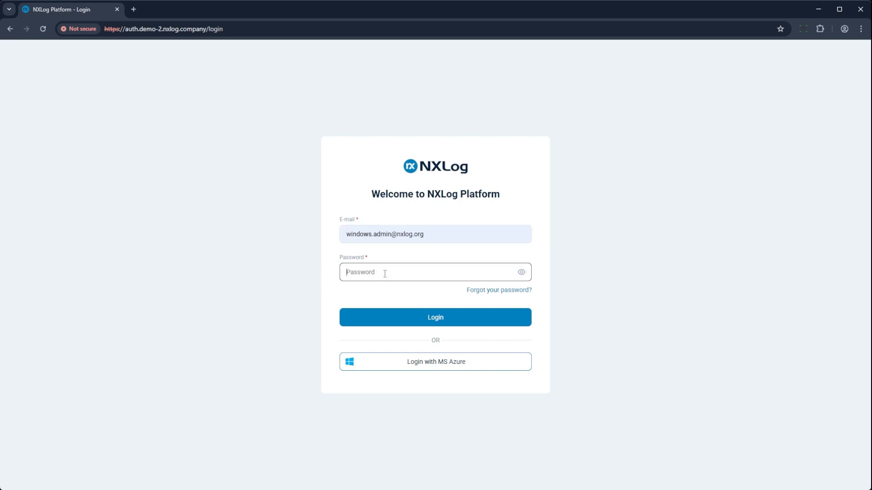
pyautogui.click(427, 317)
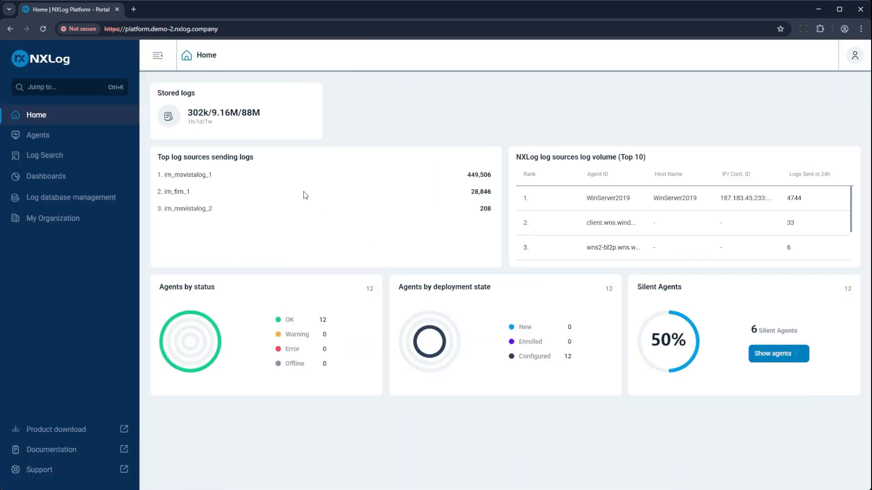
# Check the top log sources available to this account on the home page and in Log Search
pyautogui.moveTo(220, 209); pyautogui.dragTo(160, 176)
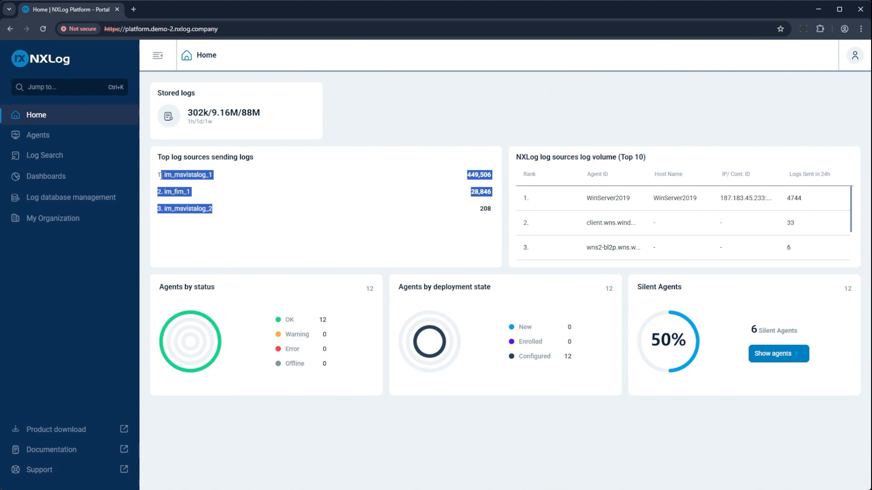
pyautogui.click(273, 224)
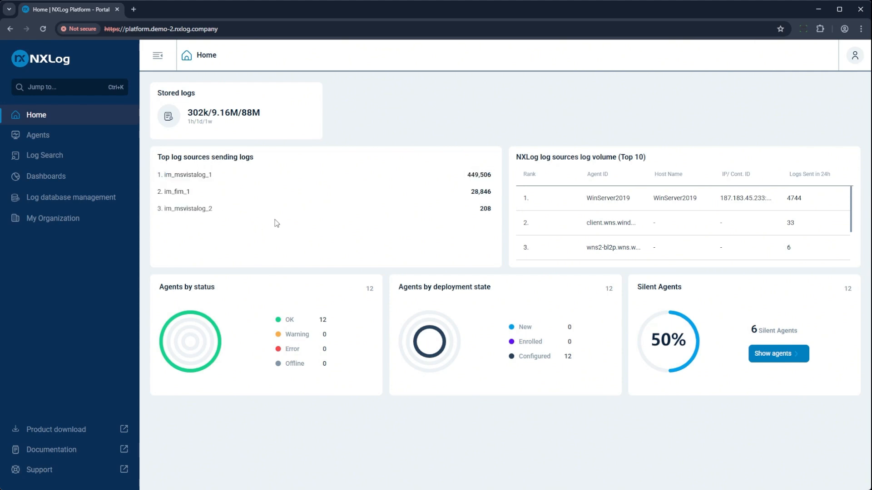
pyautogui.click(48, 156)
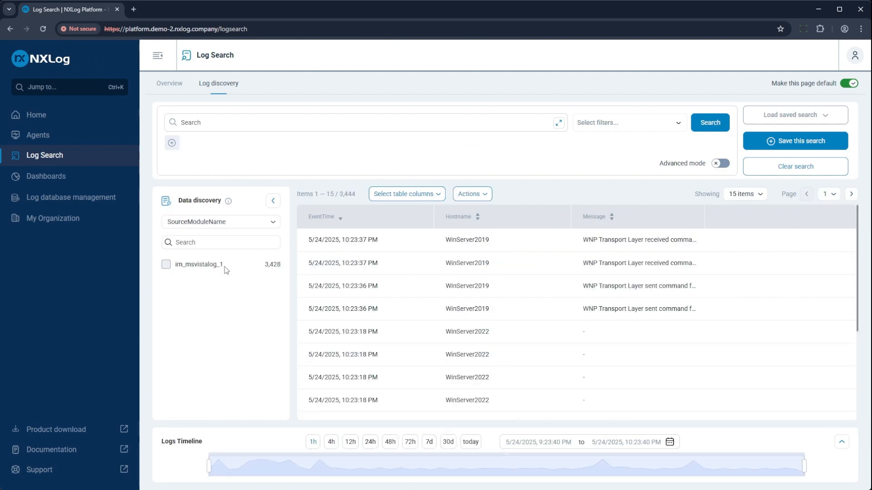
# Widen the Log Search time range to 30d to examine the source modules available to the Windows administrator
pyautogui.click(196, 244)
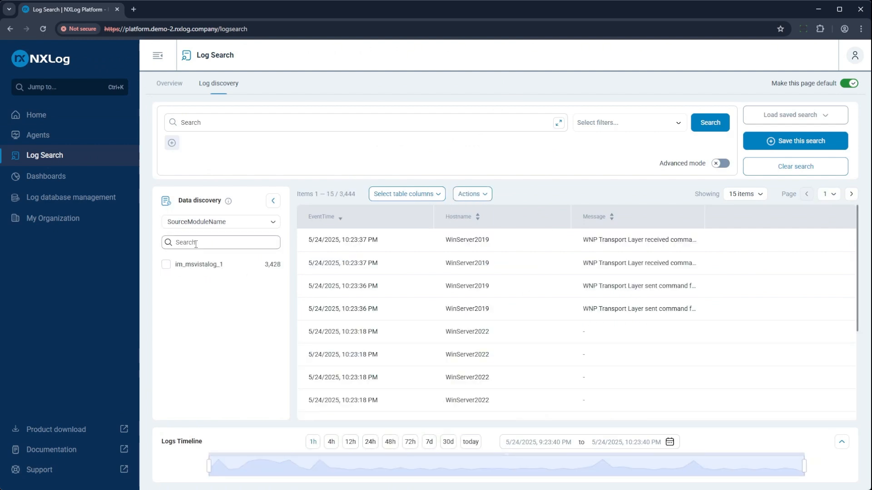
pyautogui.click(446, 441)
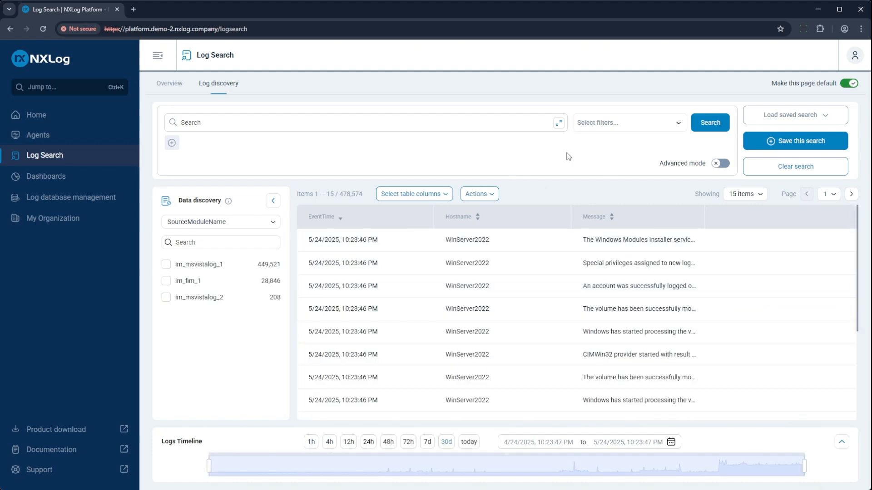
# Log out of the Windows administrator account and sign in with the Linux administrator's e-mail and account password
pyautogui.click(854, 56)
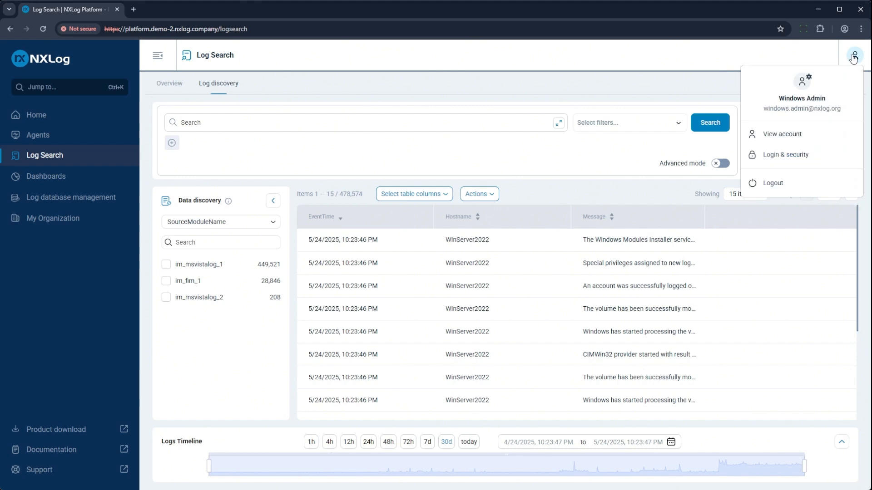
pyautogui.click(774, 183)
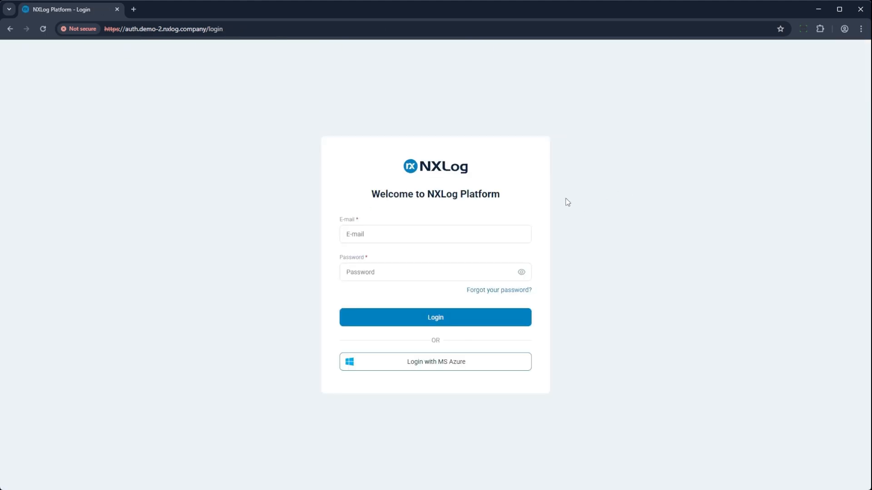
pyautogui.click(418, 233)
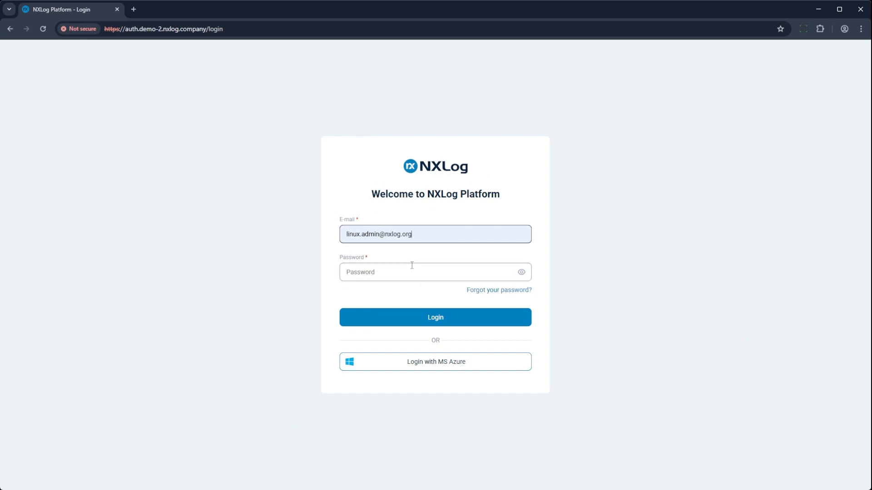
pyautogui.click(397, 270)
pyautogui.hotkey('ctrl', 'v')
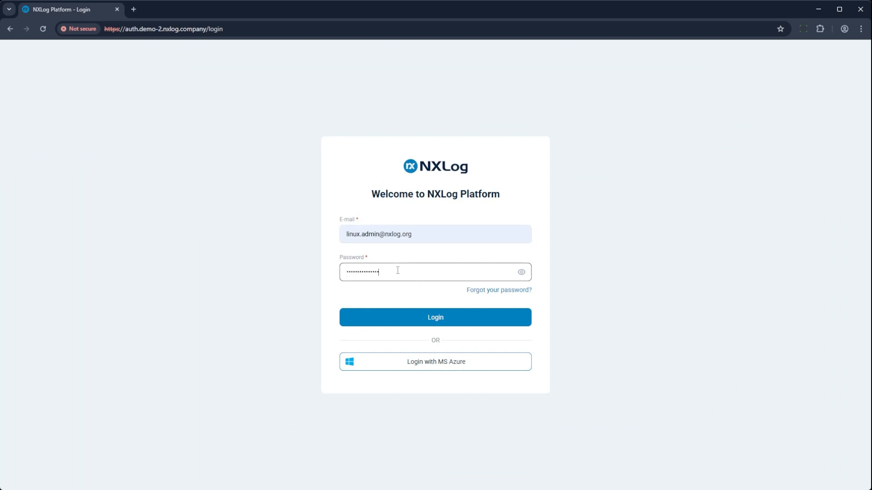
pyautogui.click(418, 317)
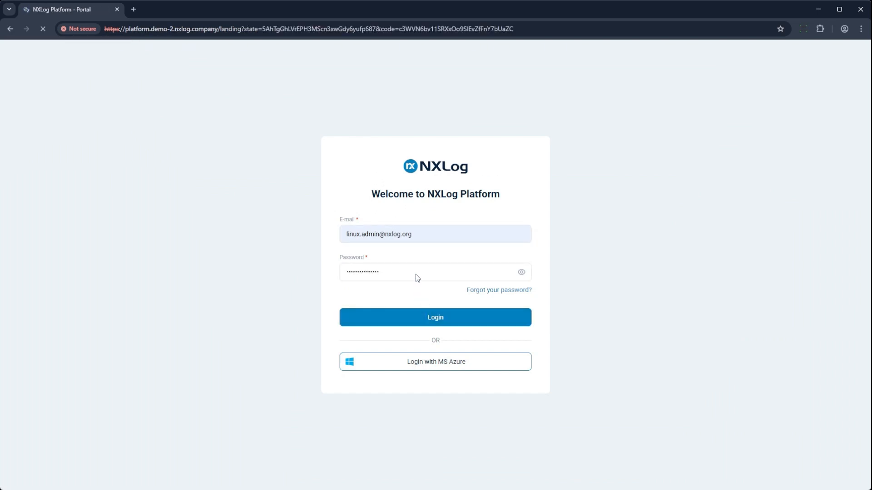